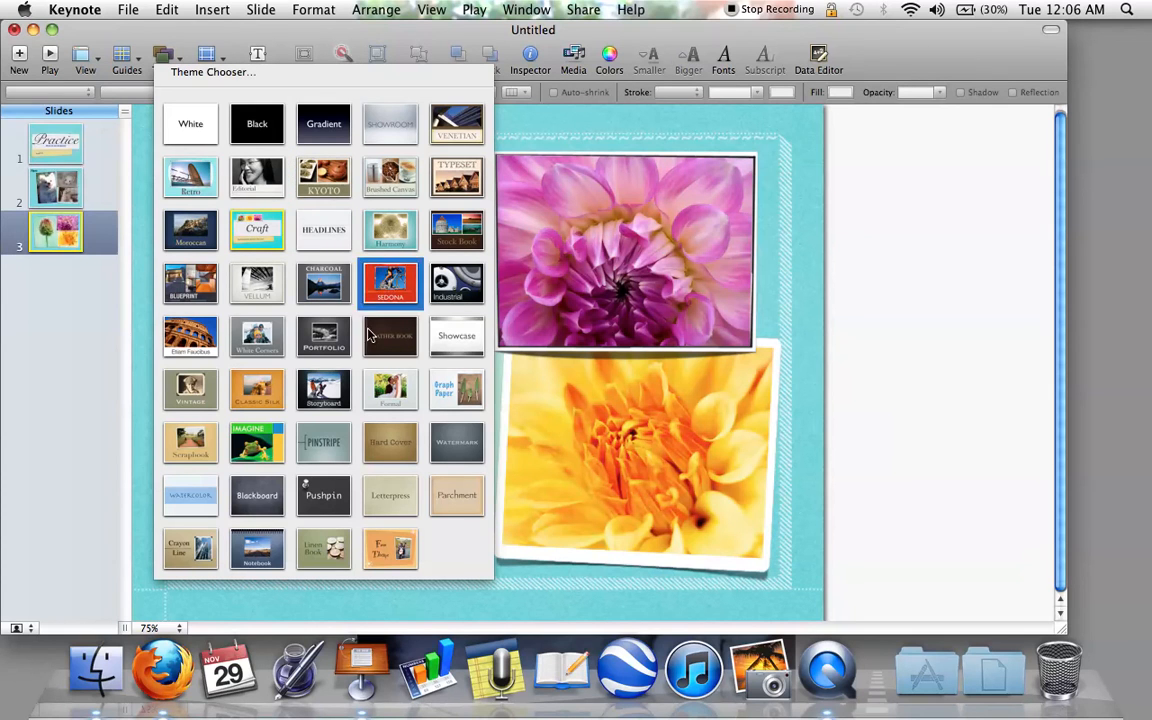
Apply the Imagine theme to slide 3 and switch it to the Photo - Horizontal master
click(258, 441)
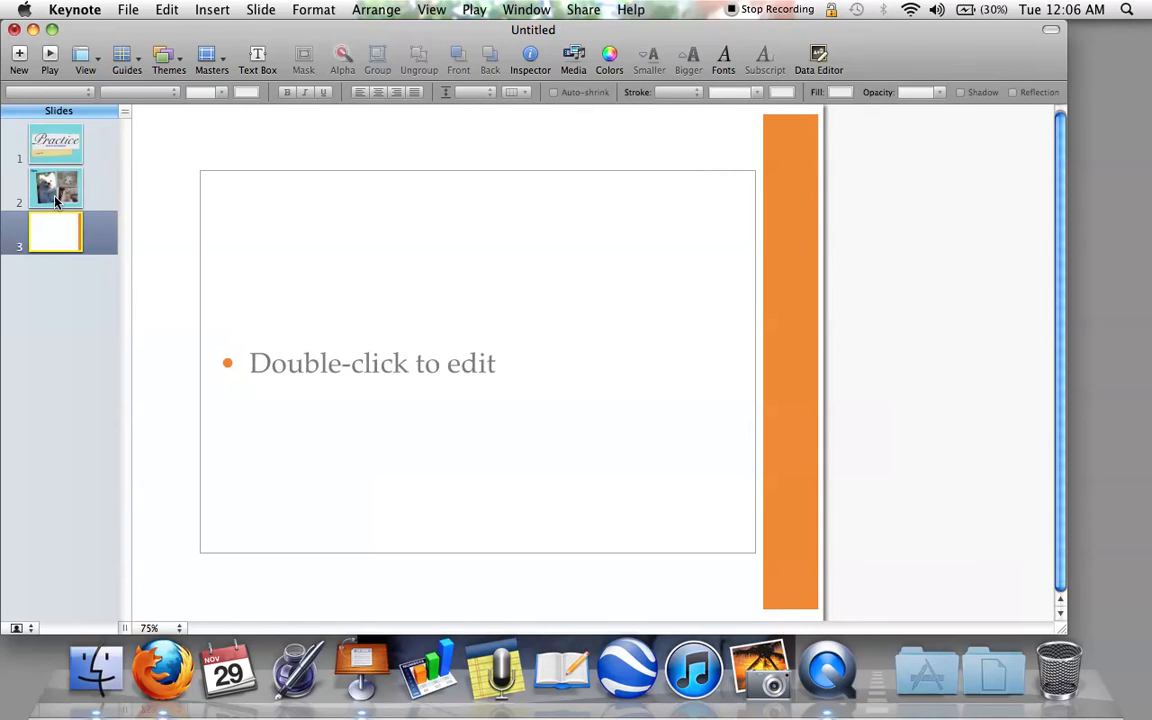
click(222, 63)
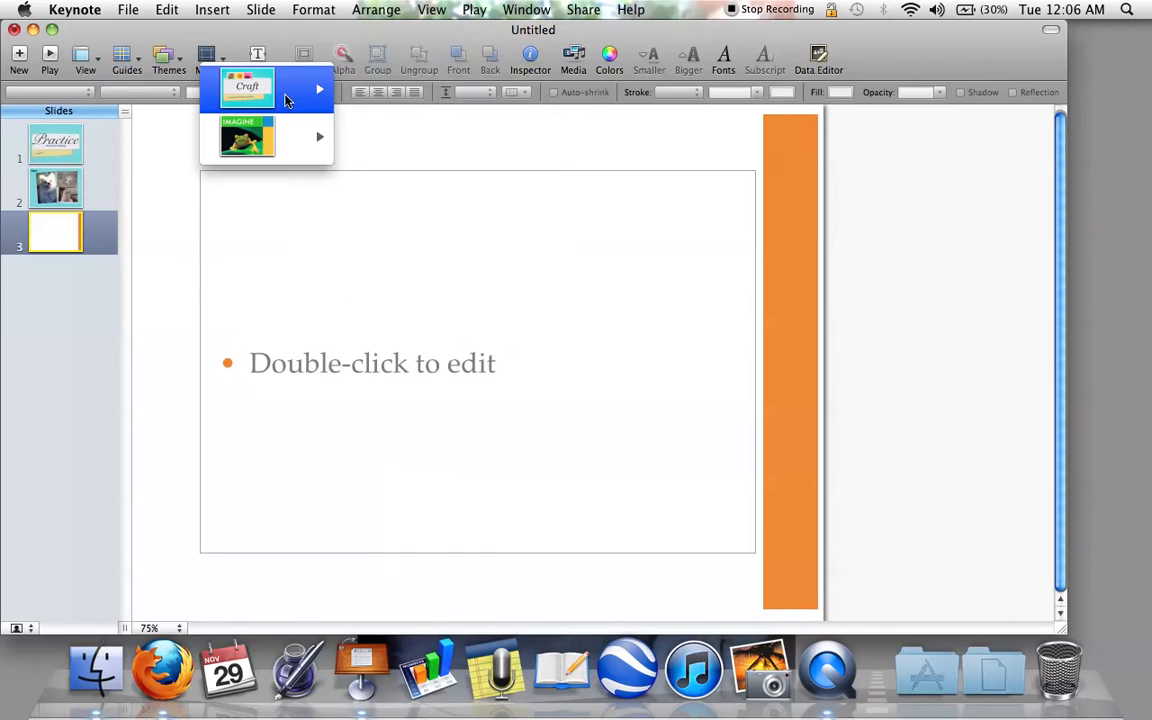
mouse_move(283, 95)
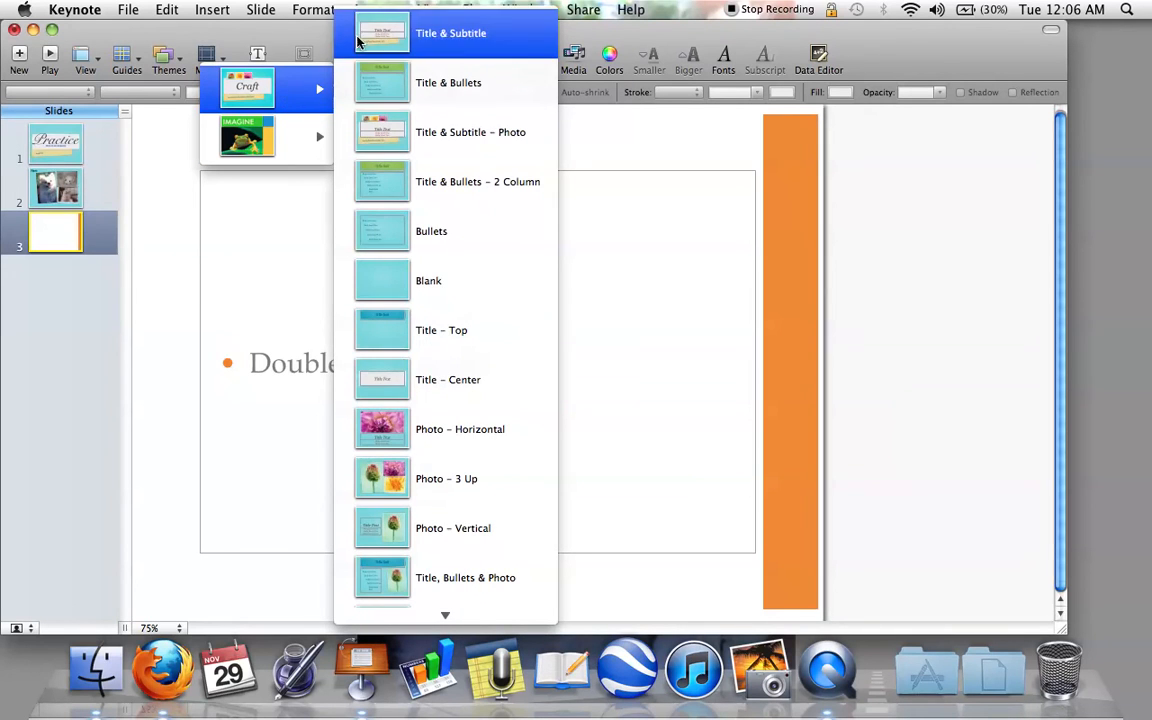
mouse_move(278, 135)
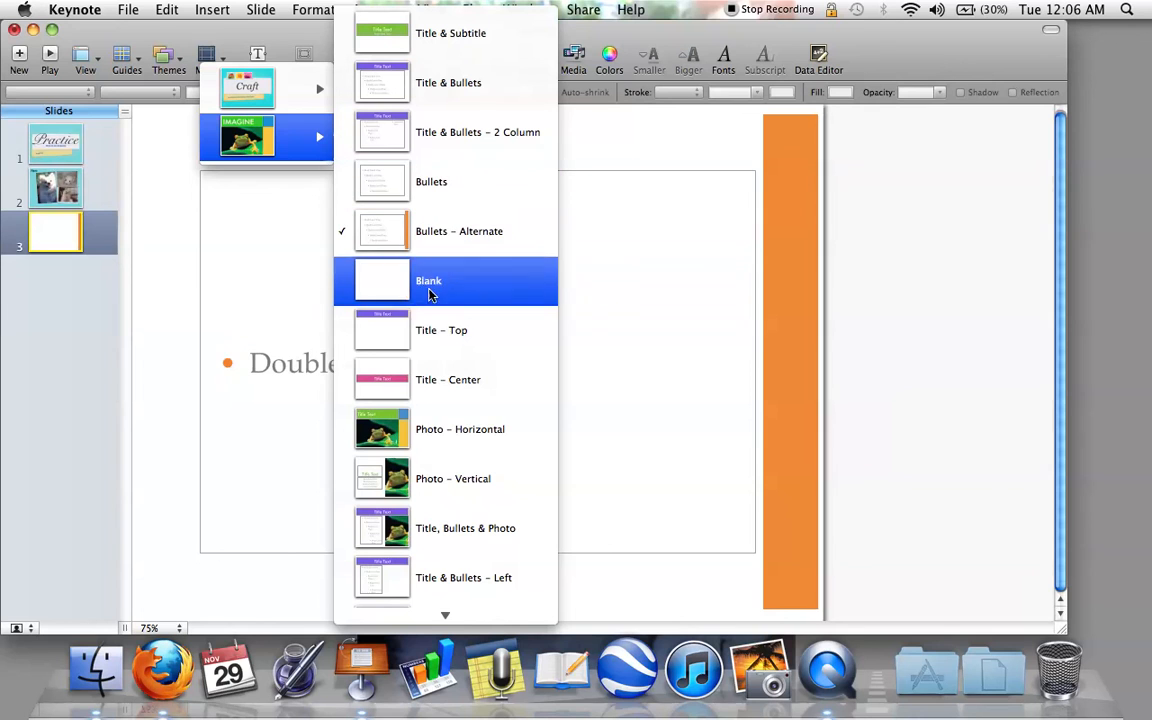
click(451, 429)
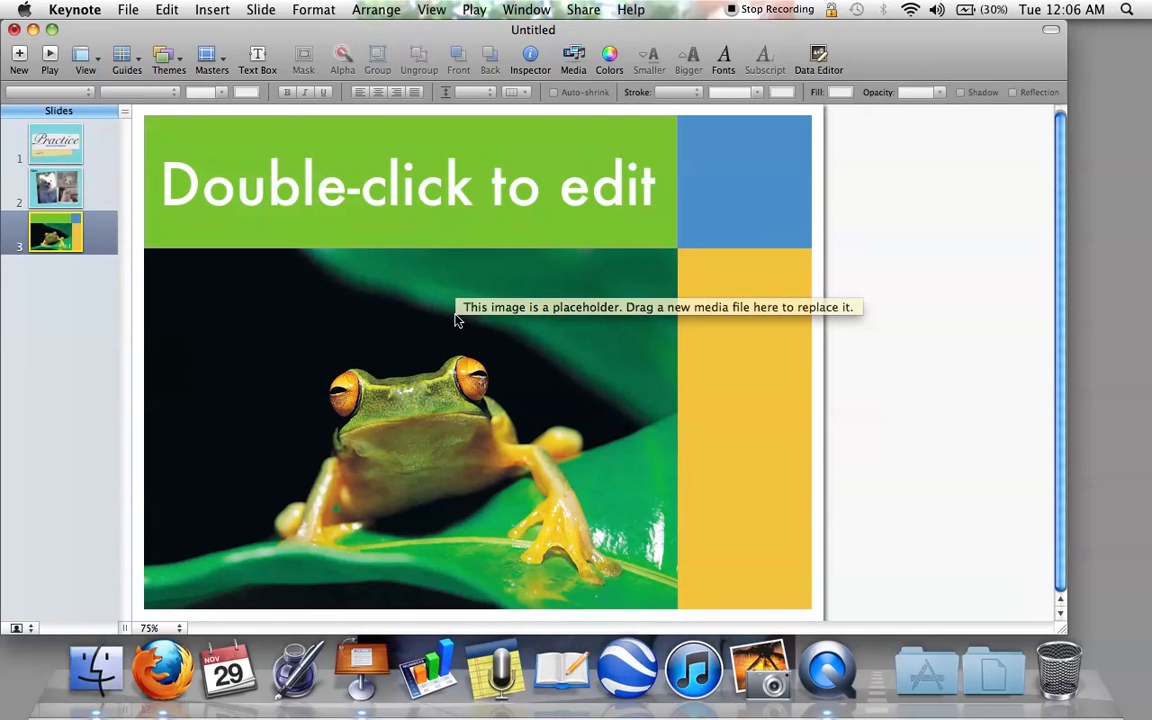
Replace the placeholder title on slide 3 with "Frog"
double_click(422, 199)
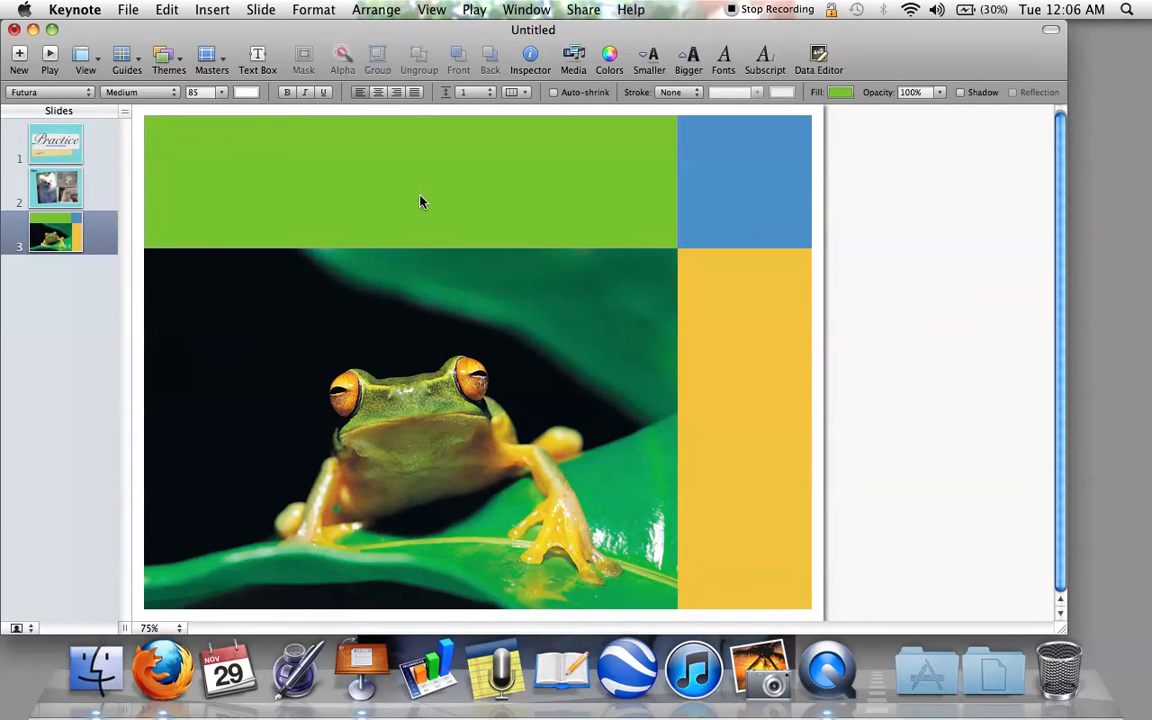
text(Fr)
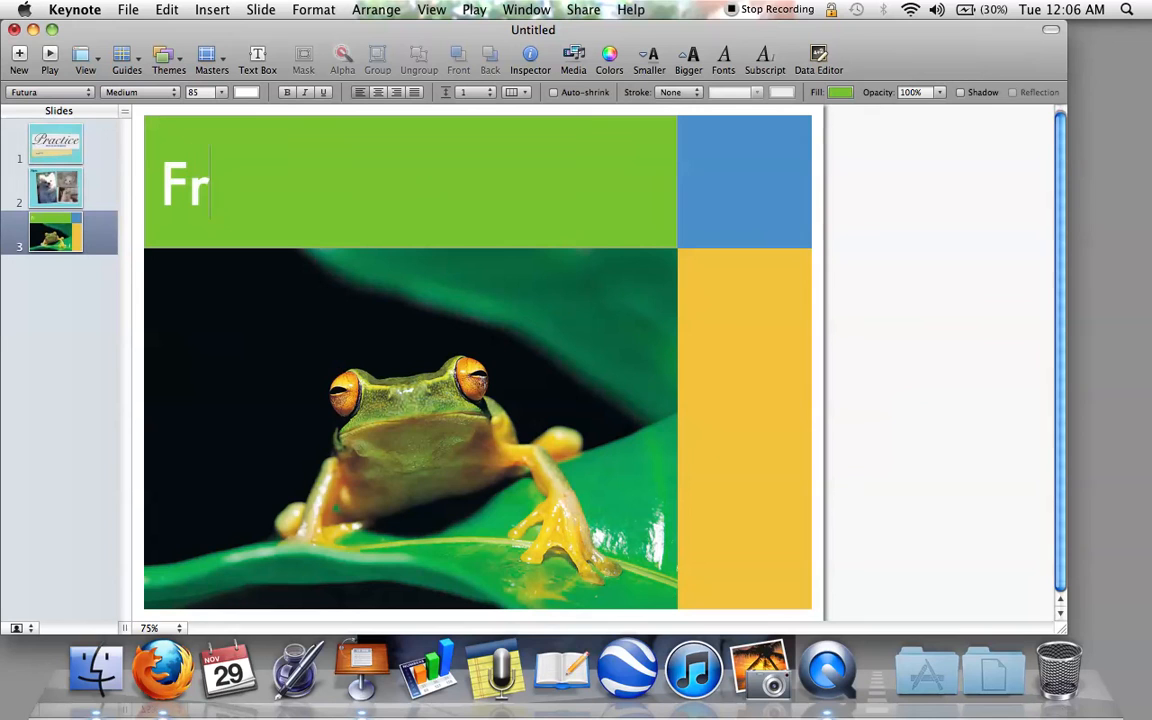
text(og)
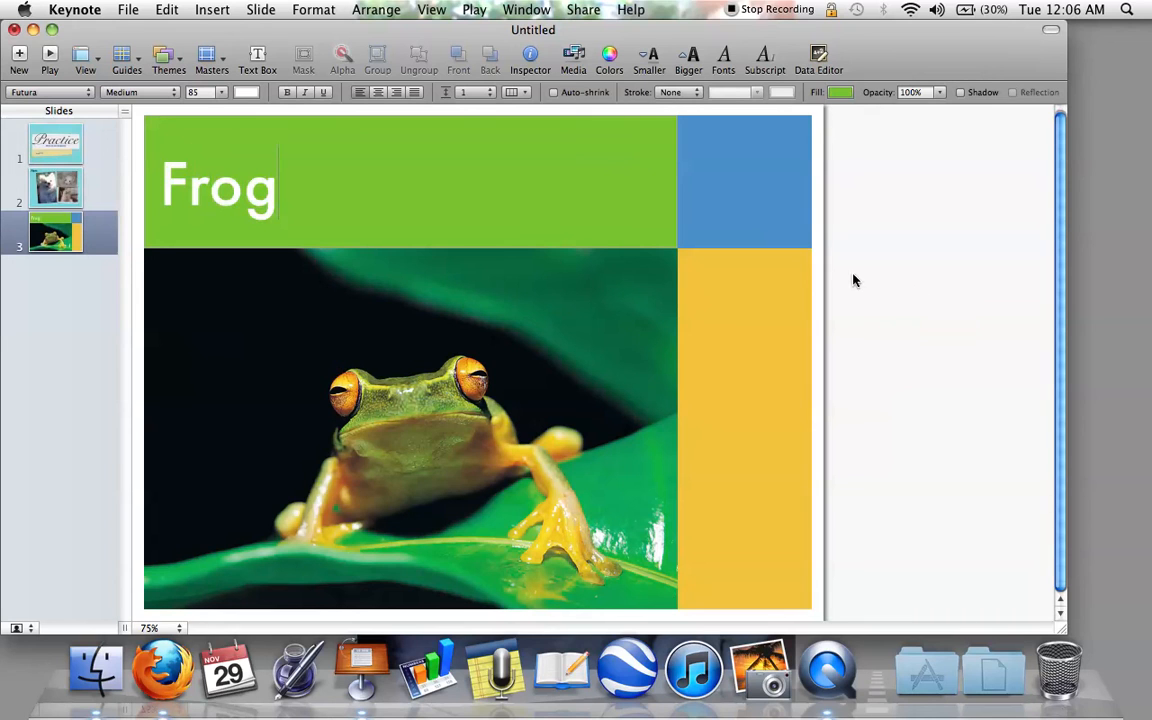
click(920, 296)
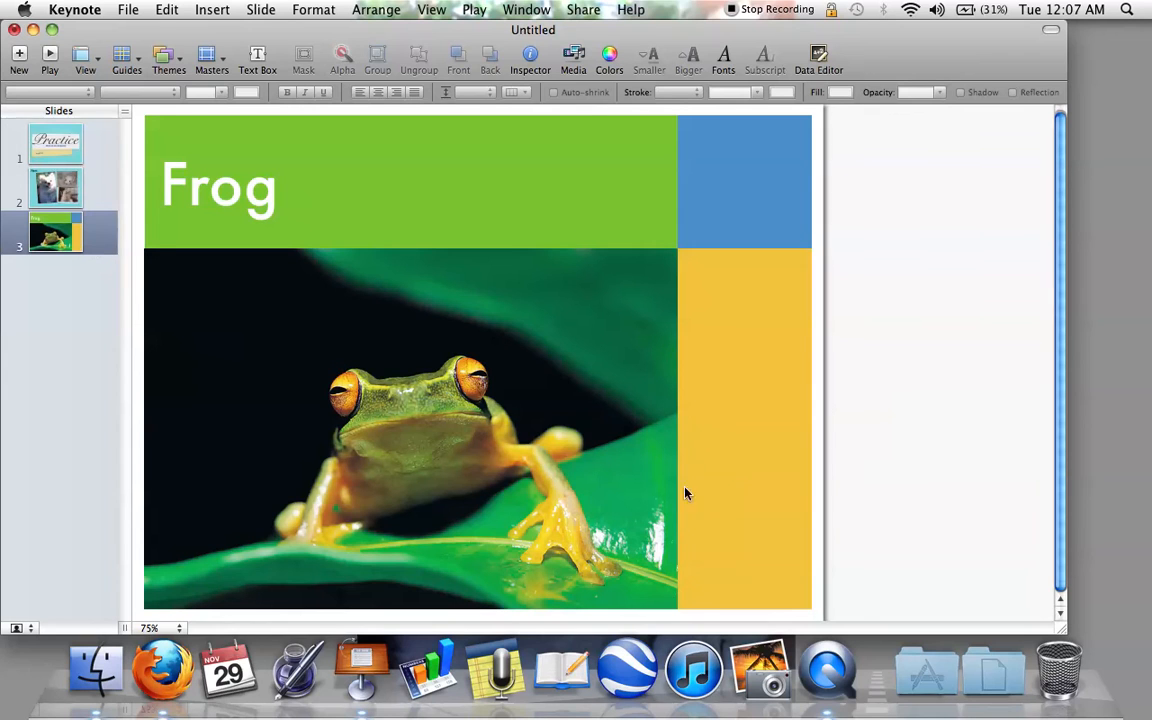
Change slide 3 to the Imagine theme's Title & Bullets master
click(62, 237)
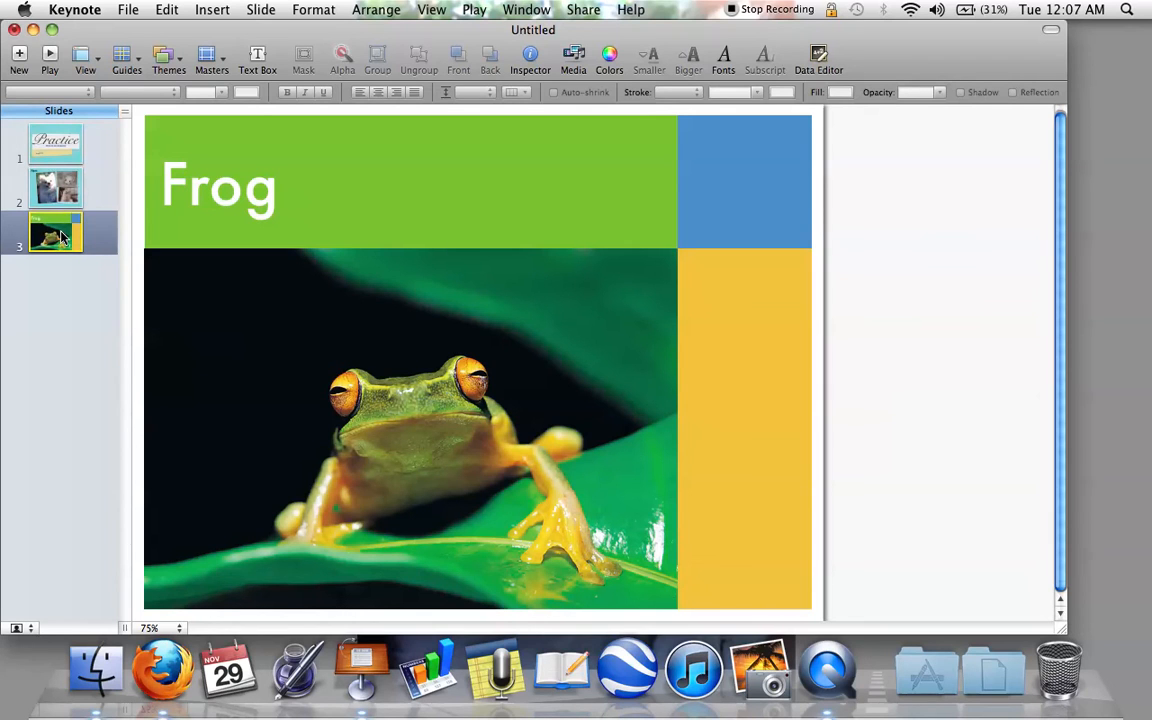
click(224, 61)
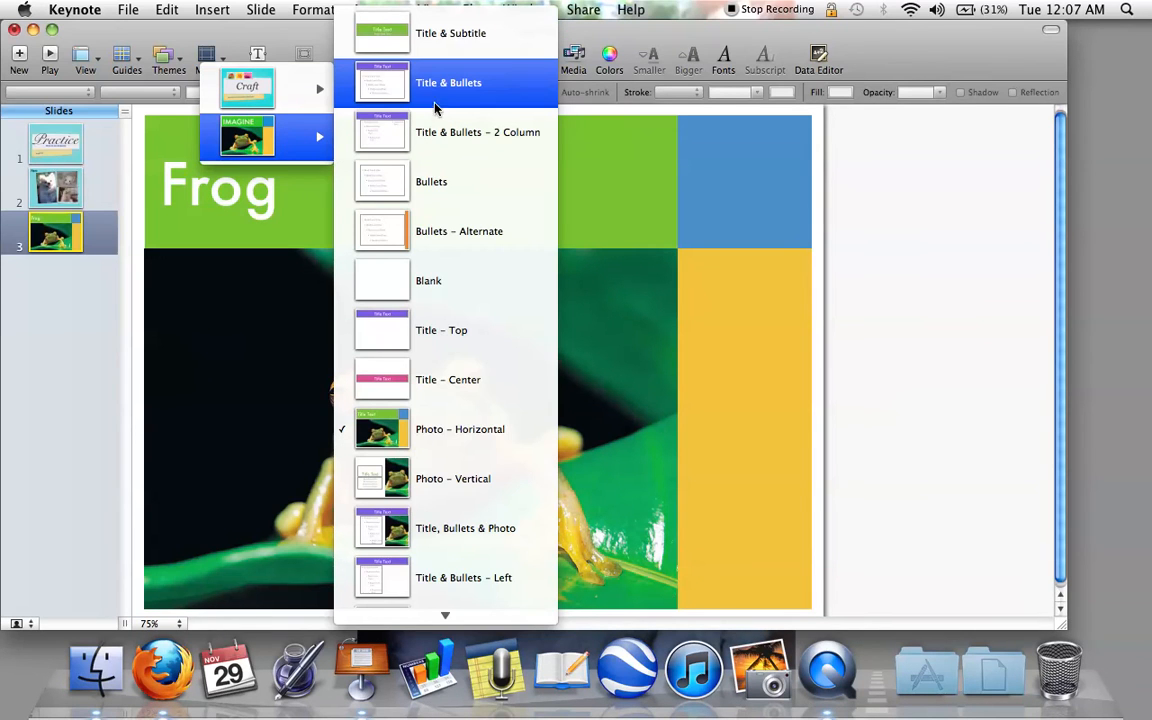
mouse_move(317, 83)
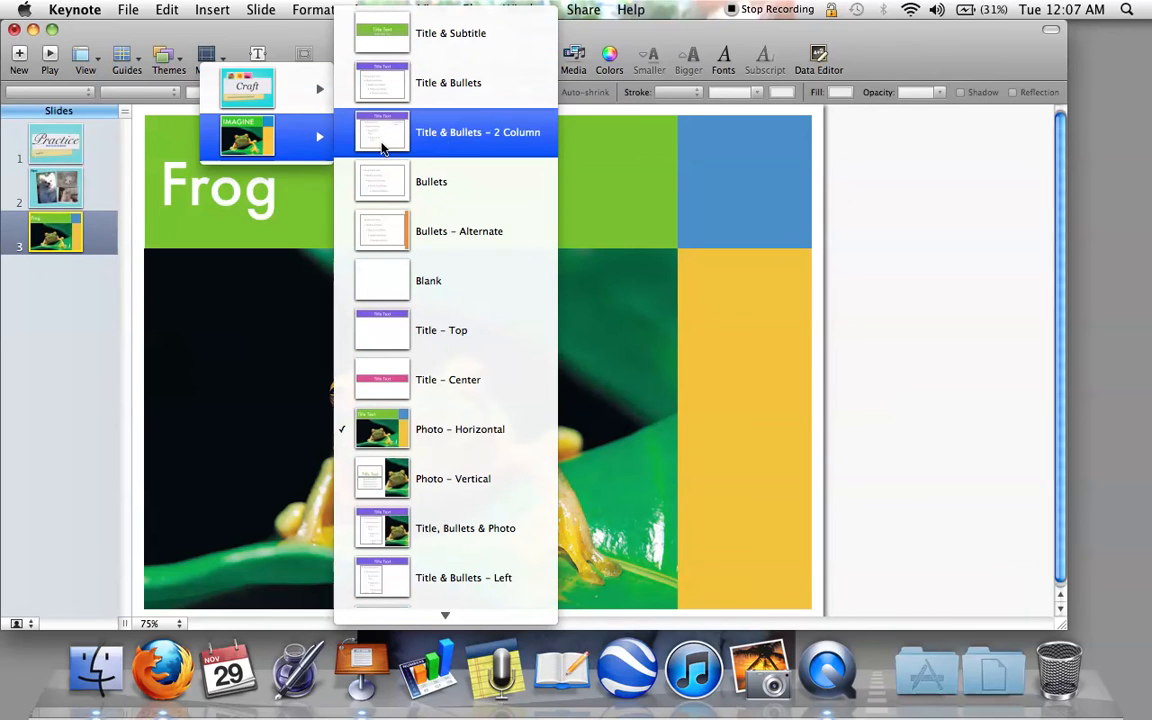
click(465, 95)
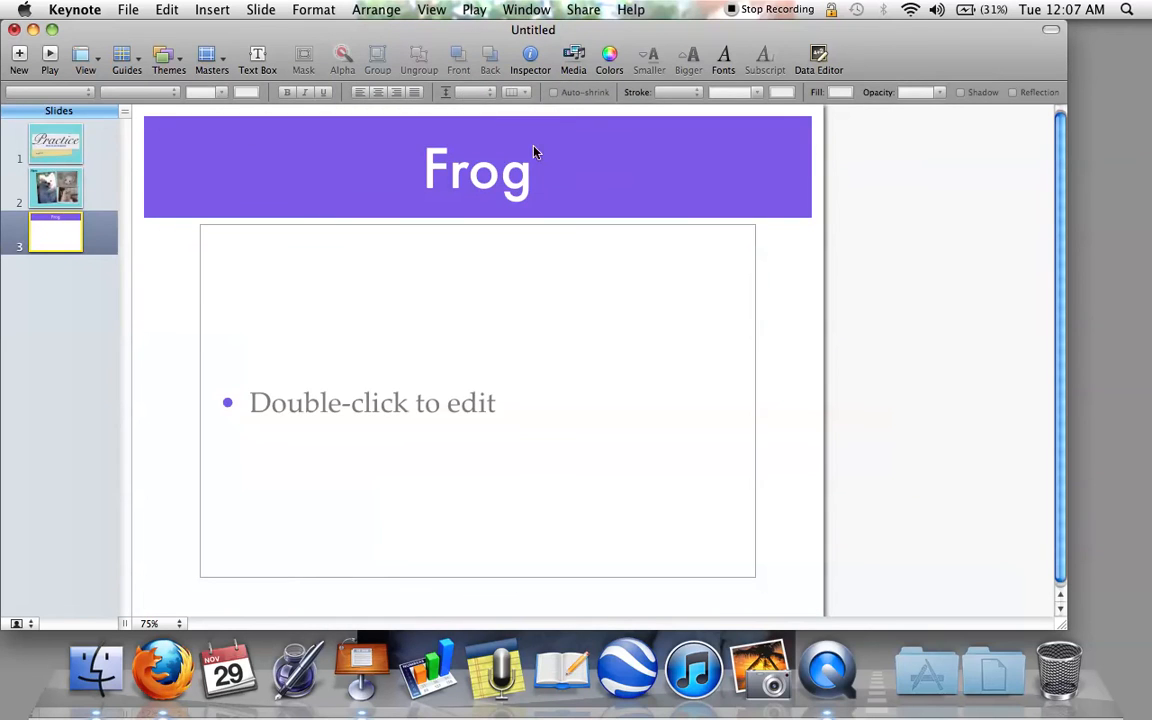
Fill the body placeholder with three bullets reading "info", "info2" and "info3"
click(512, 416)
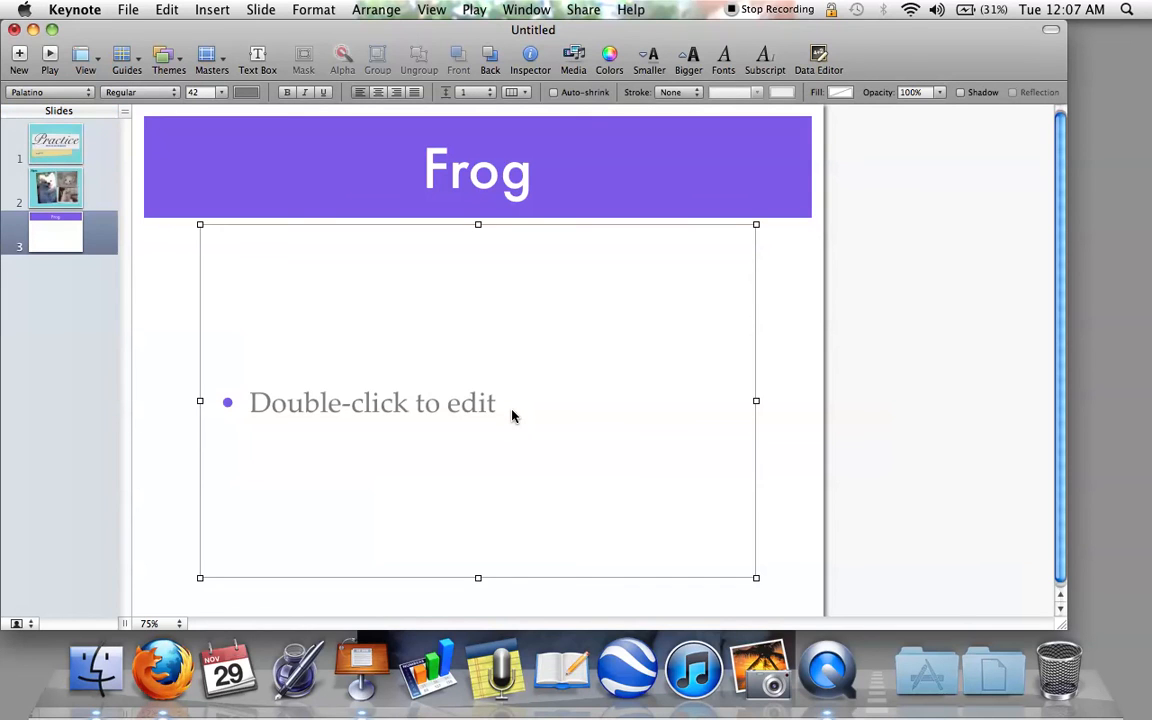
double_click(512, 416)
text(info)
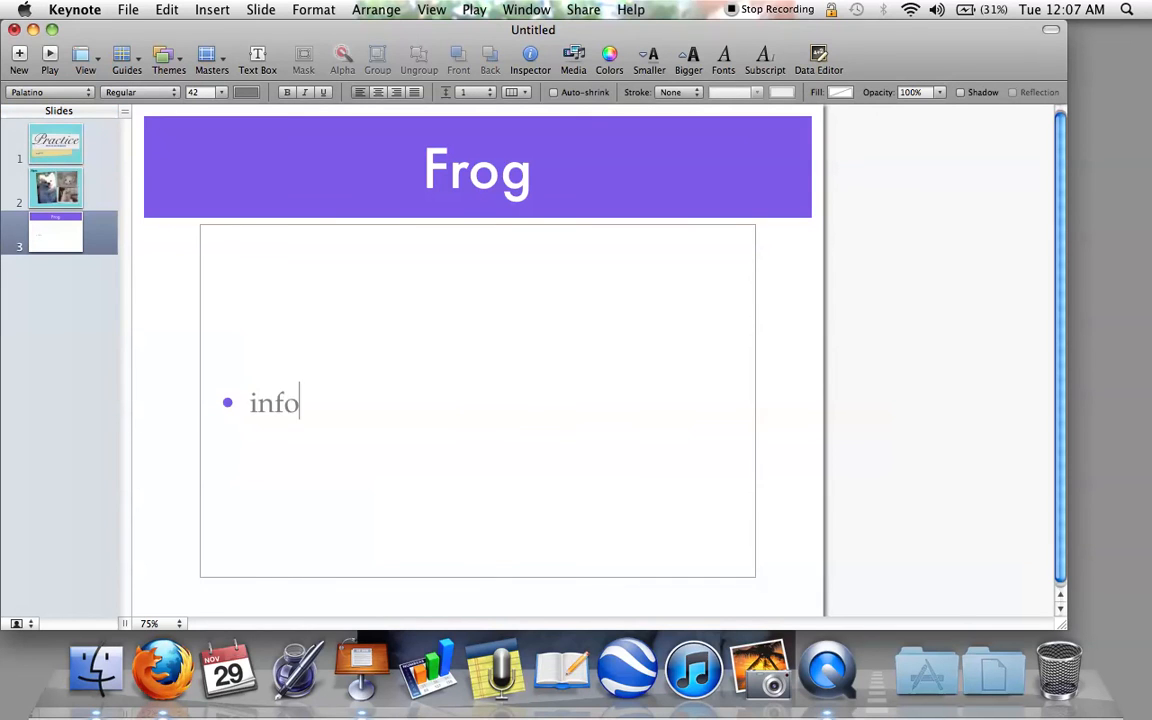
key(Return)
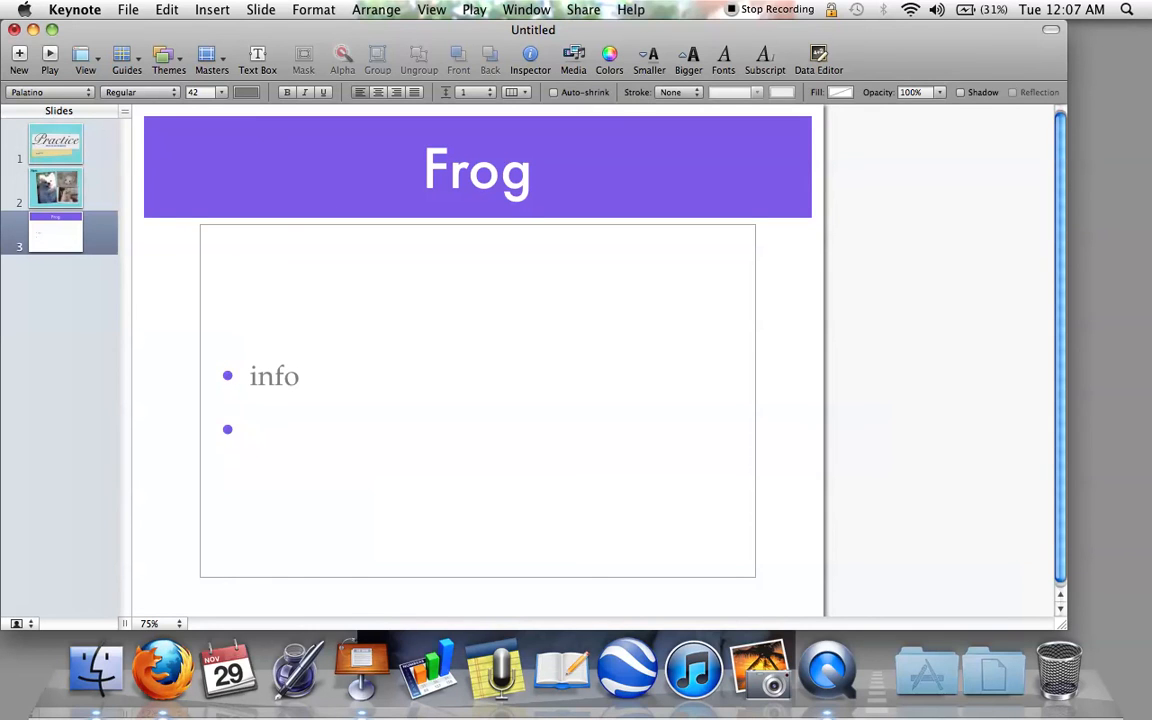
text(info2)
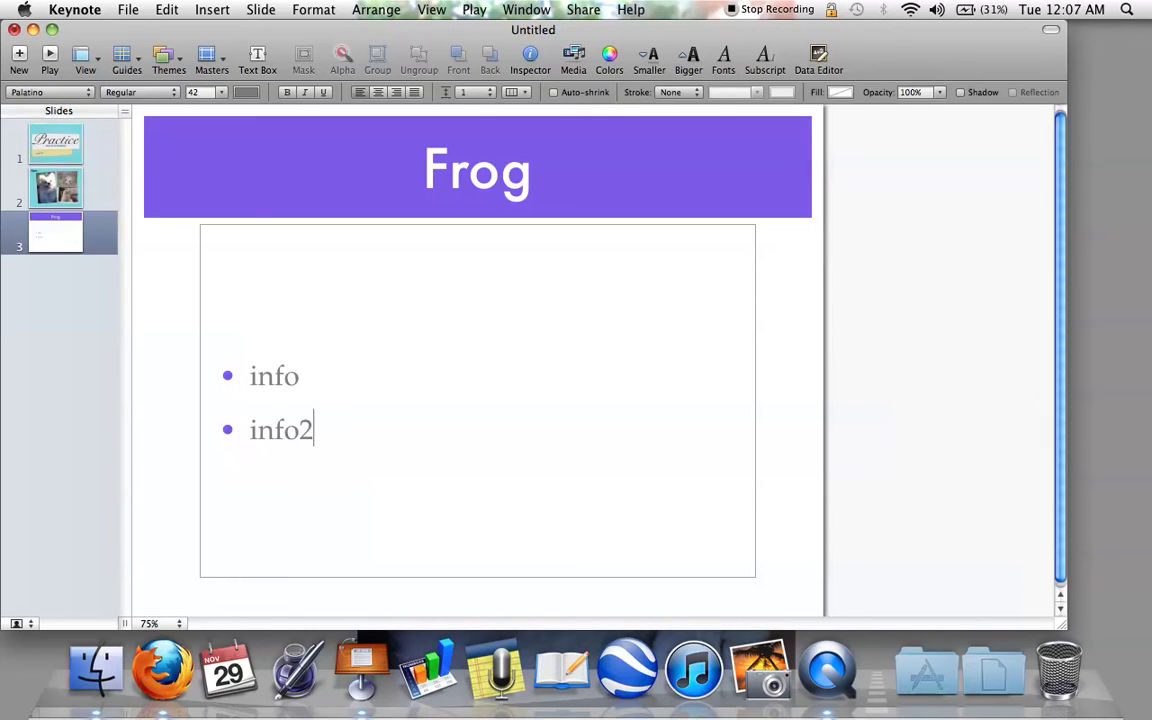
key(Return)
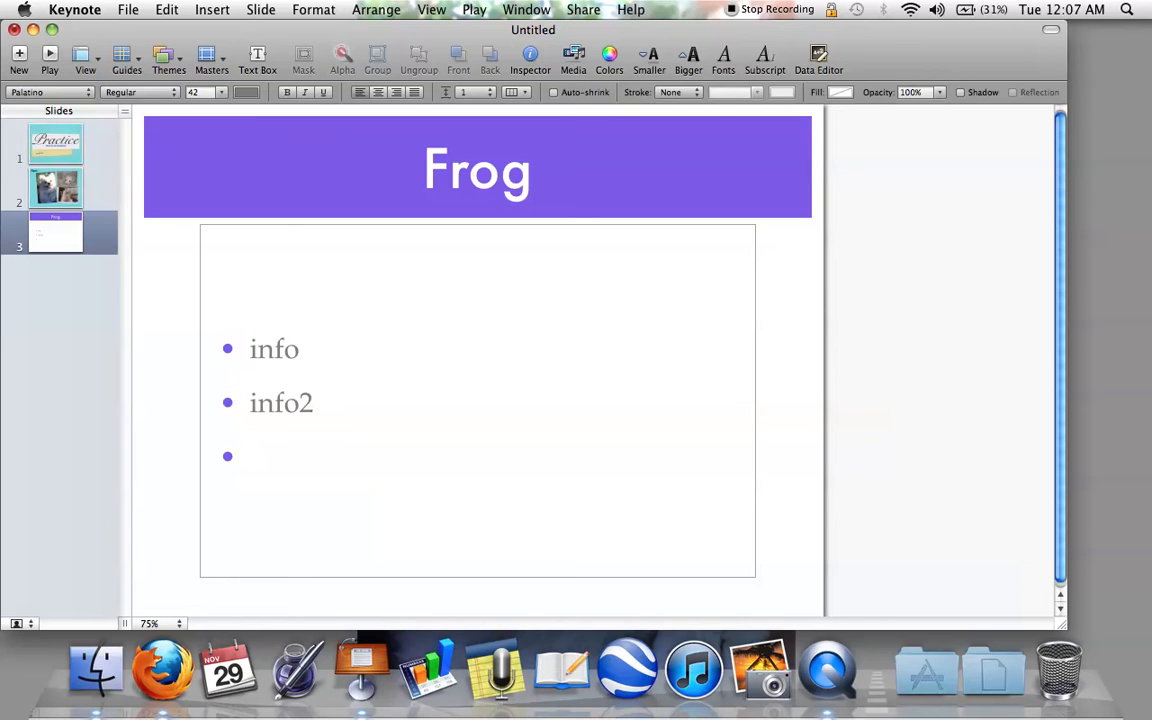
text(info3)
key(Return)
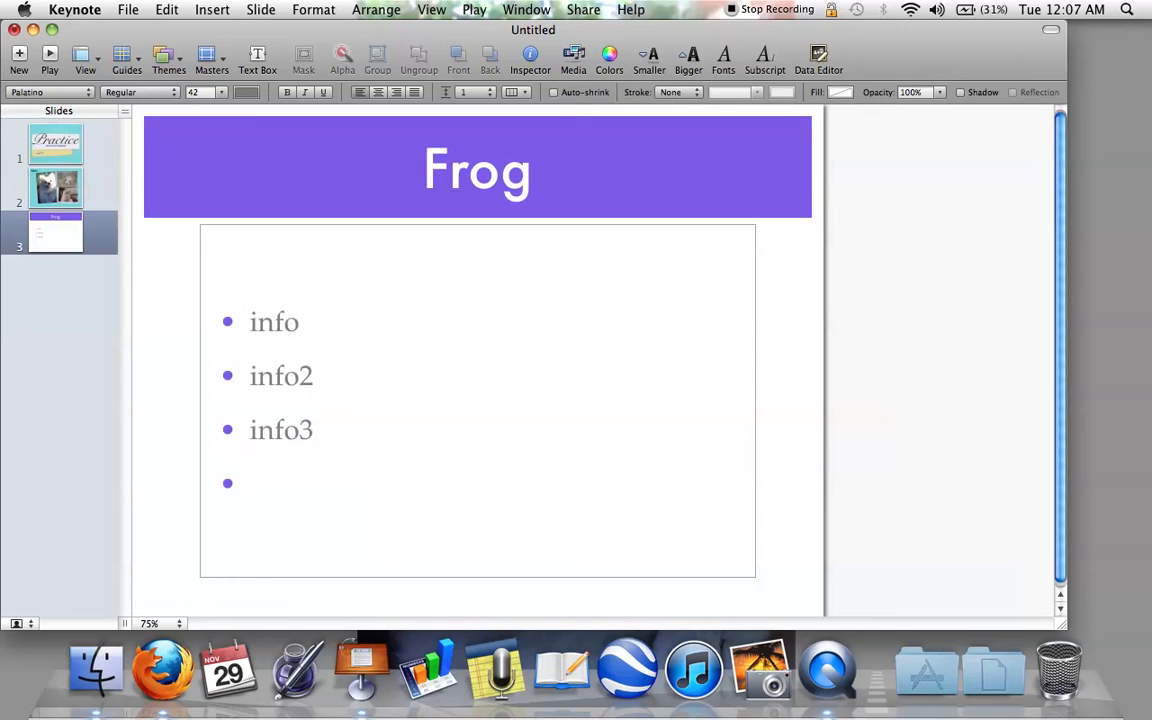
Add a fourth bullet reading "info4" below the info3 bullet
text(info3)
key(Return)
click(316, 458)
key(BackSpace)
text(4)
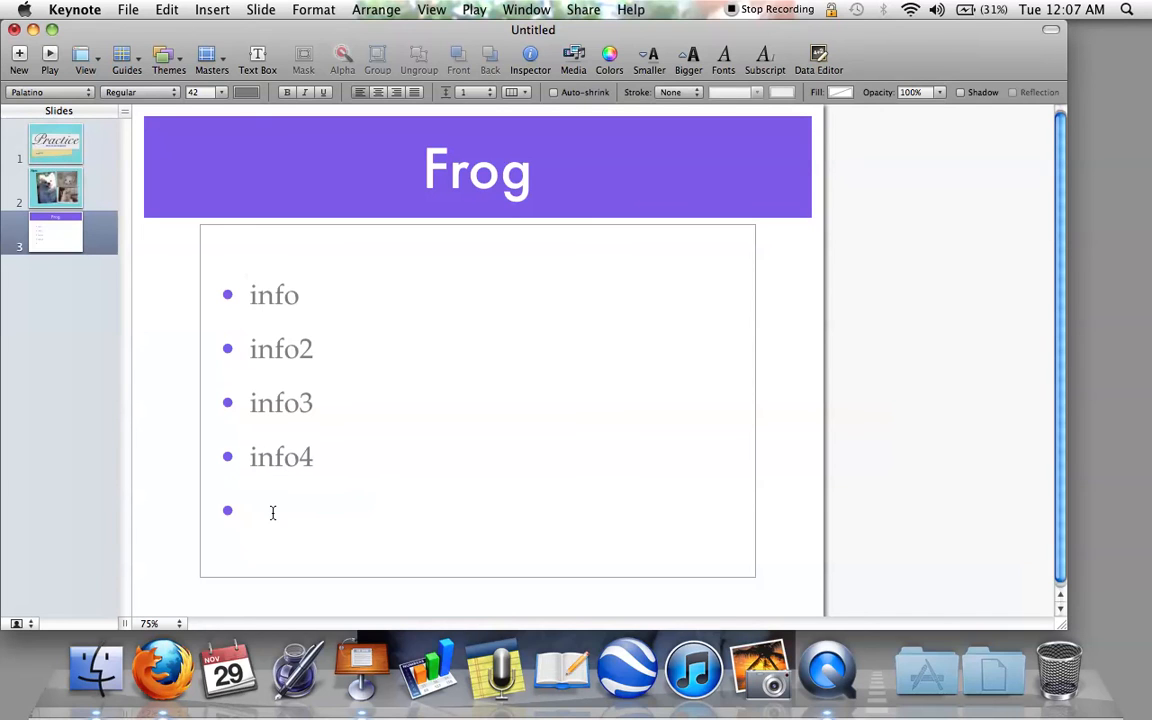
Add three more bullets reading "info5", "info6" and "info7" to the end of the list
click(272, 512)
text(info6)
key(BackSpace)
text(5)
key(Return)
text(info)
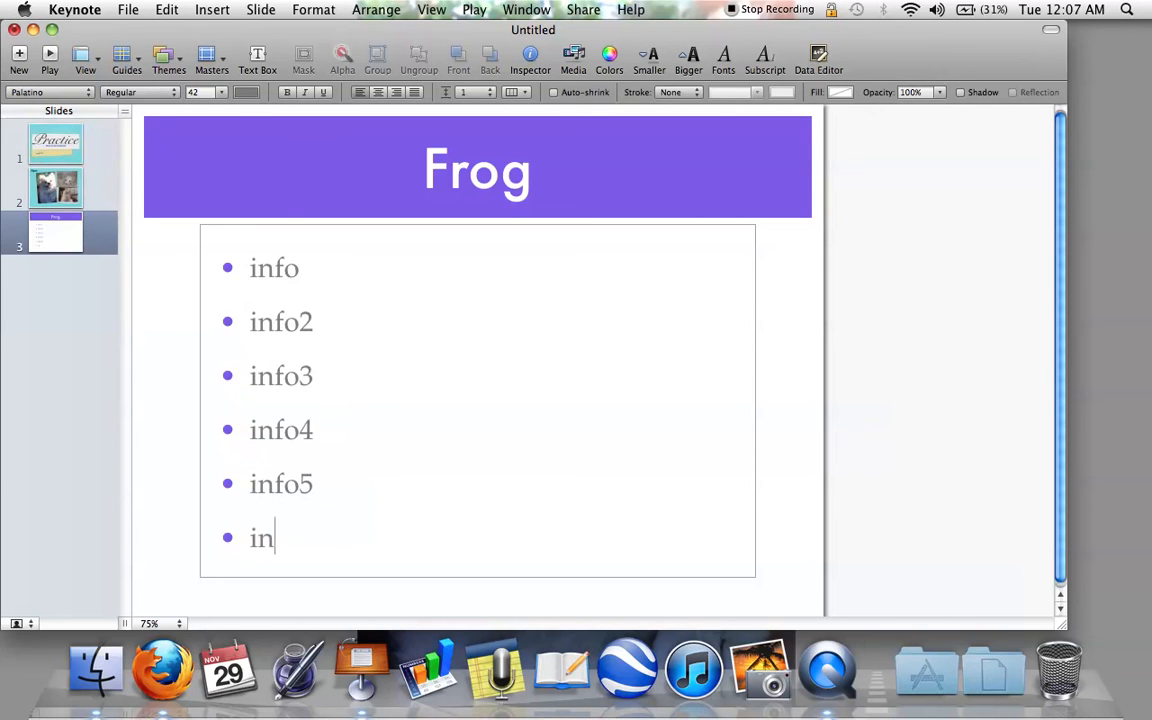
text(6)
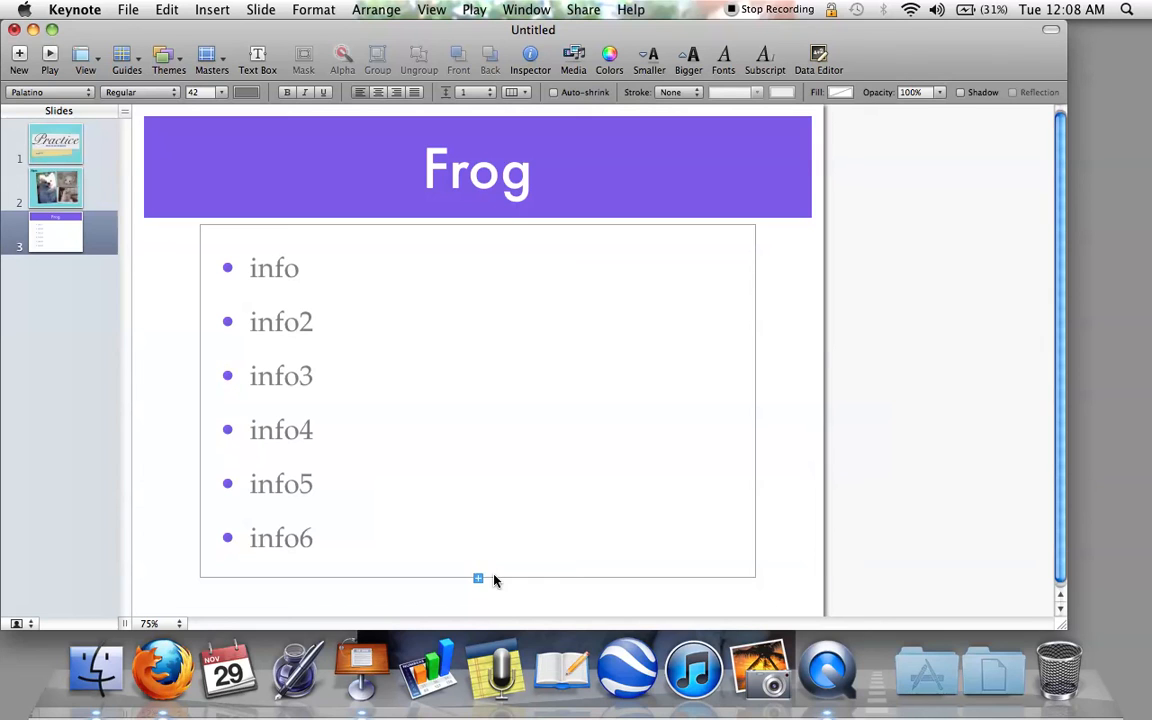
click(791, 395)
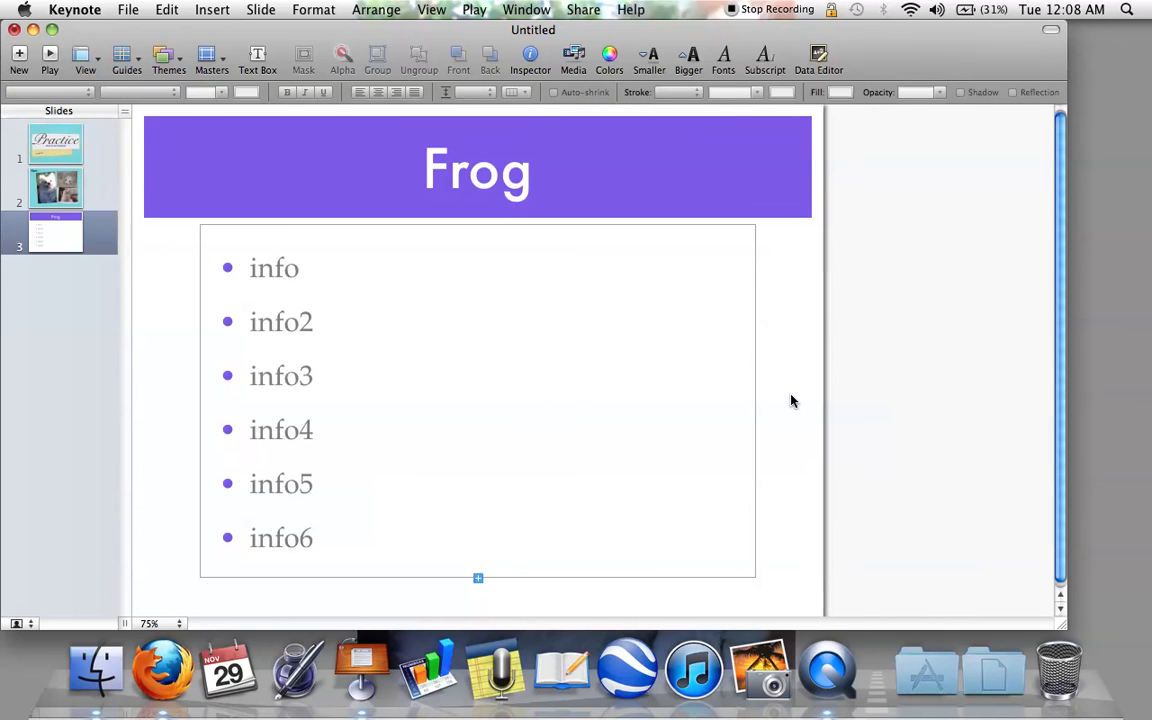
Move the bullet text box up slightly over the title banner and extend its lower edge downward to fit all seven bullets
click(639, 377)
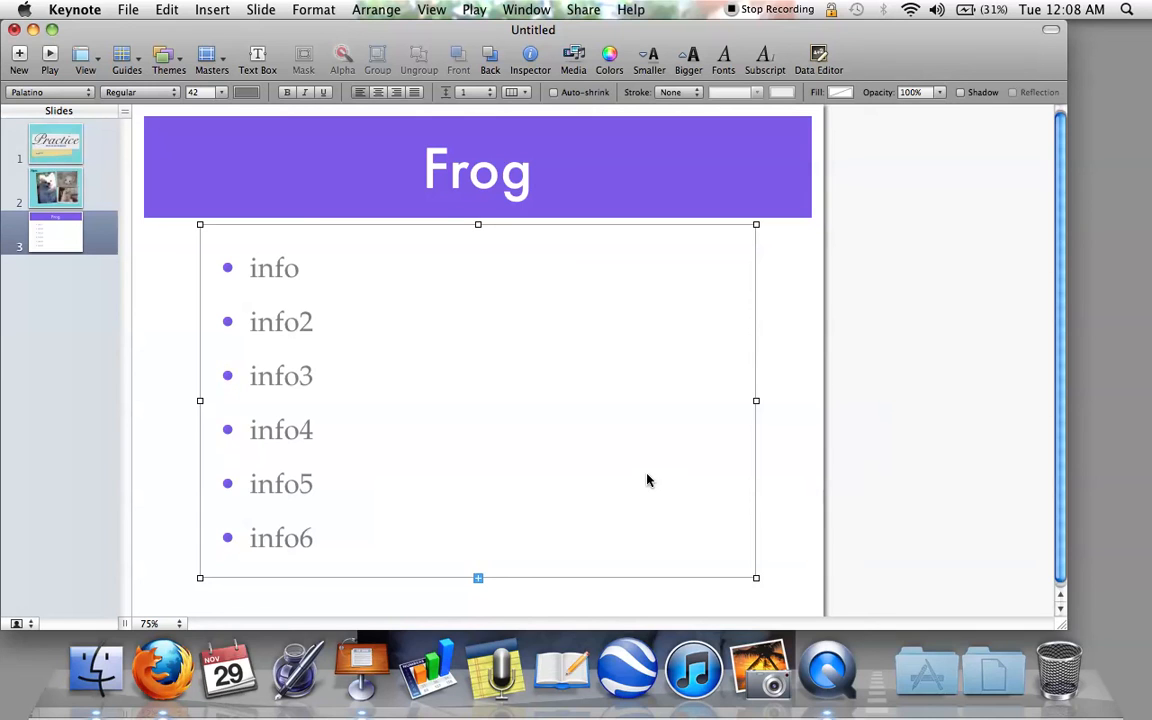
drag(647, 480, 645, 452)
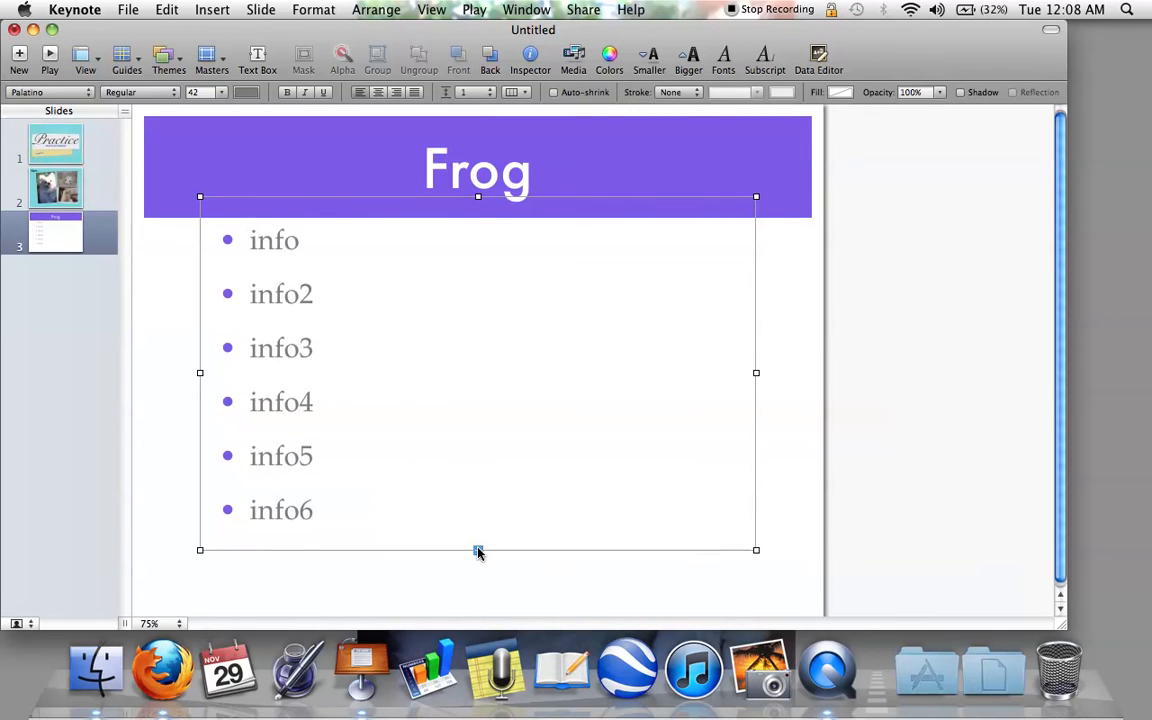
drag(478, 551, 475, 608)
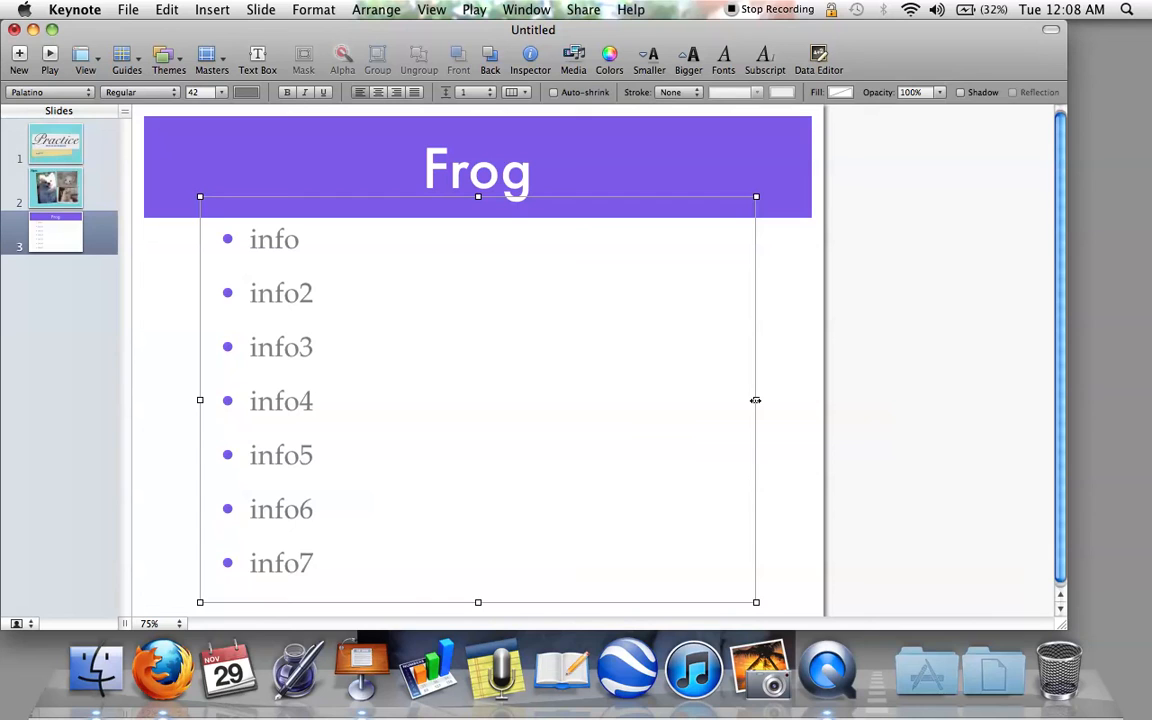
Narrow the bullet text box to fit its text and center it horizontally beneath the Frog title
drag(755, 400, 369, 402)
drag(280, 399, 468, 399)
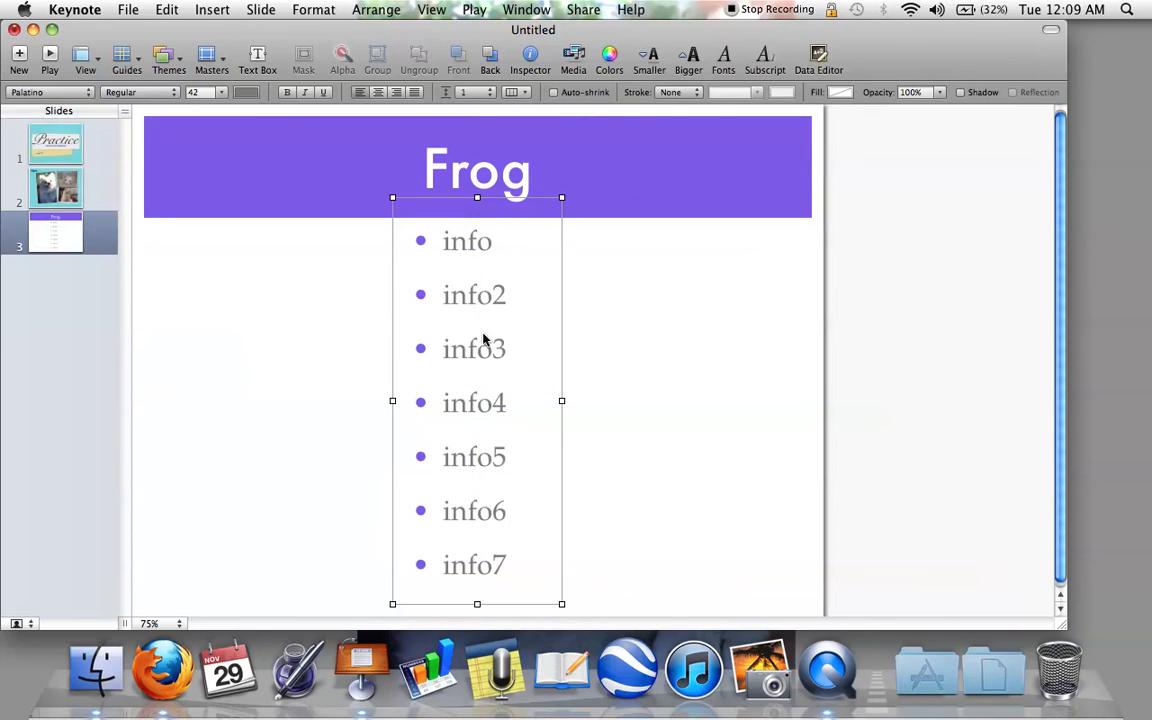
click(618, 430)
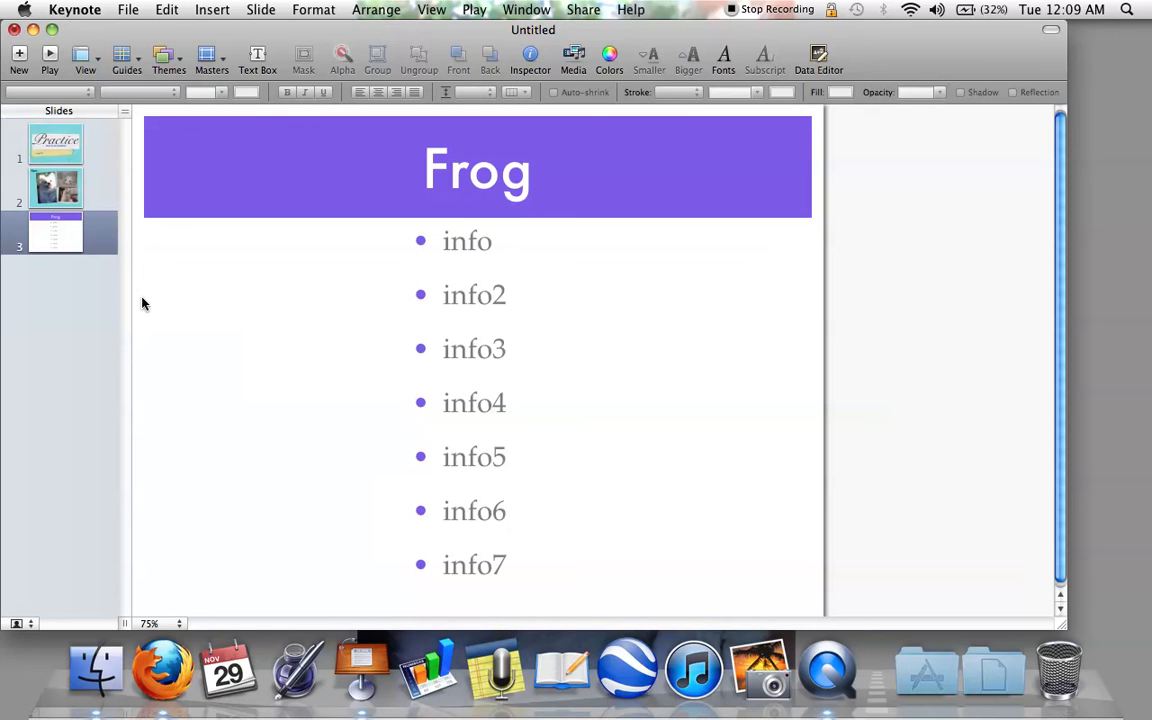
Select all three slides and apply the Craft theme to them
click(69, 193)
click(75, 238)
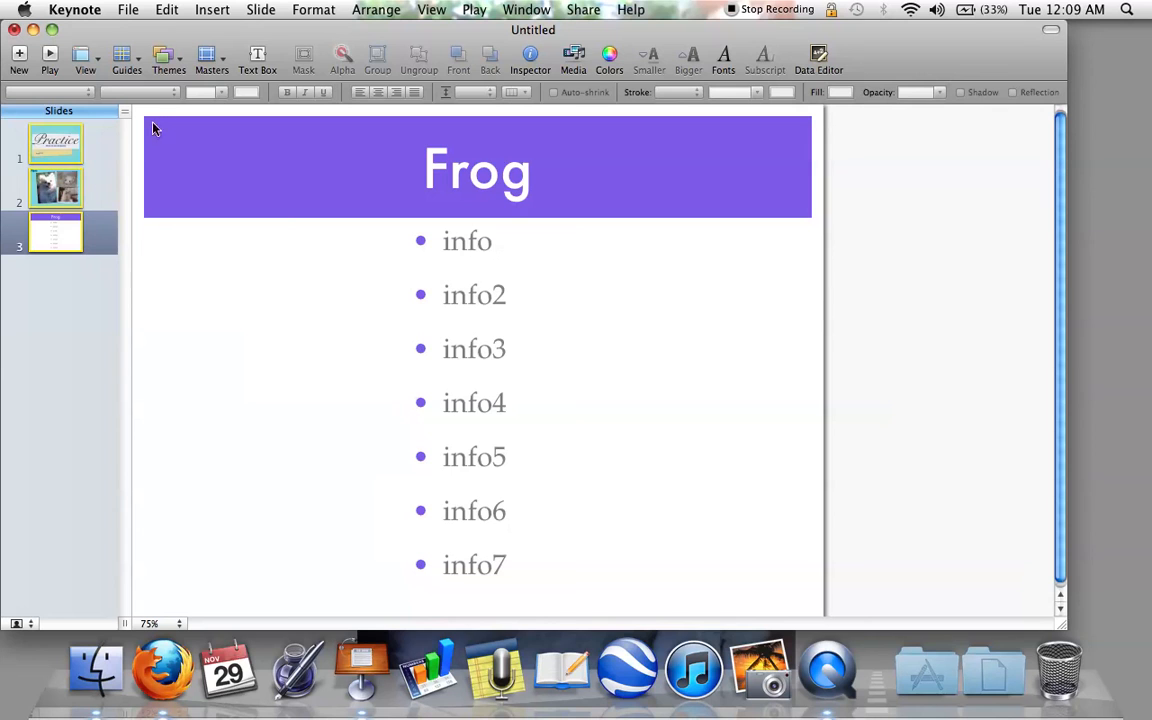
click(181, 64)
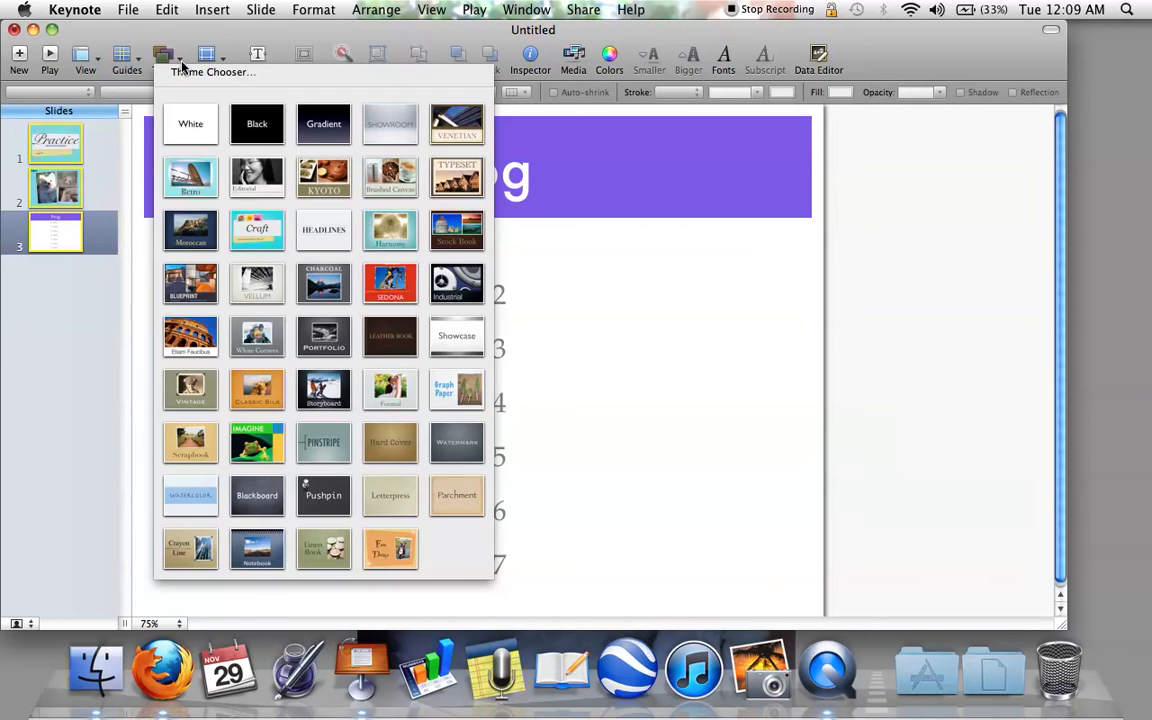
click(255, 227)
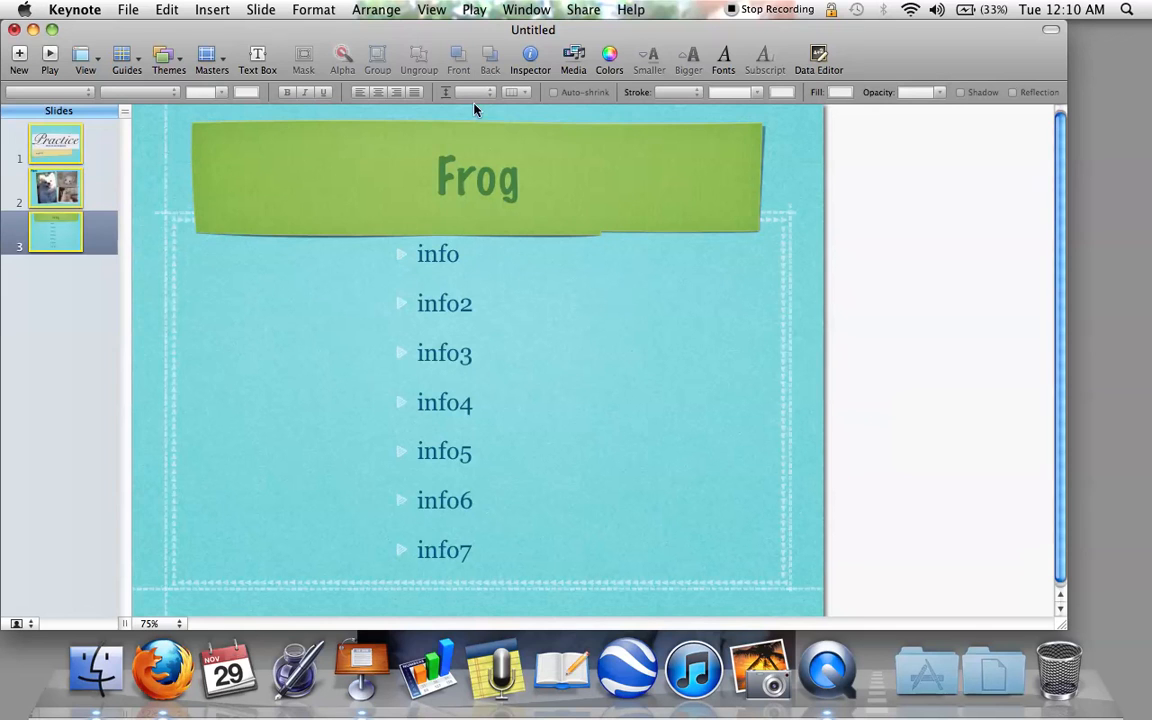
Change the text color of the Frog title to white
click(491, 178)
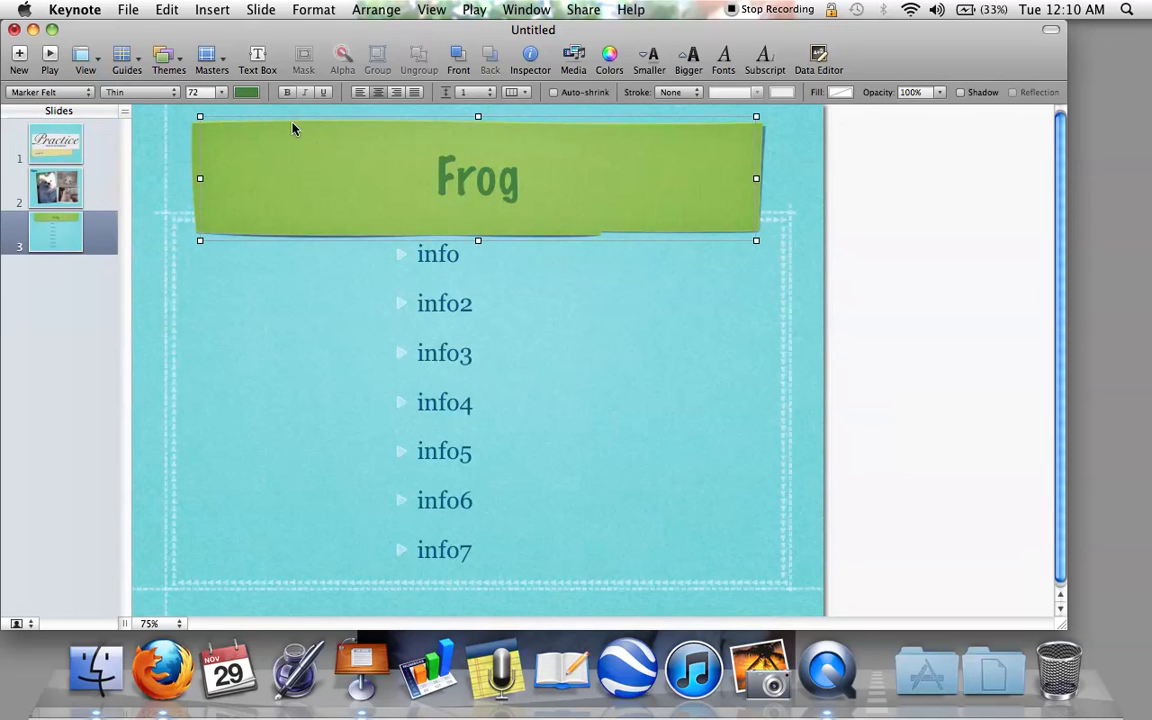
click(247, 92)
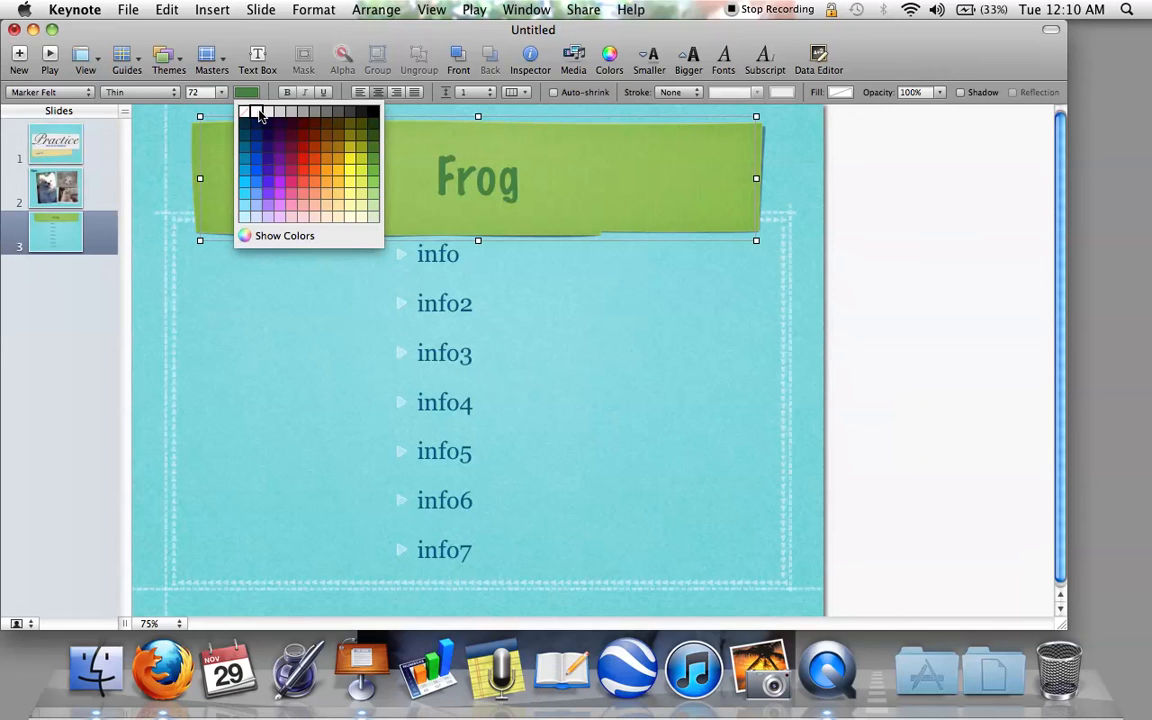
click(257, 112)
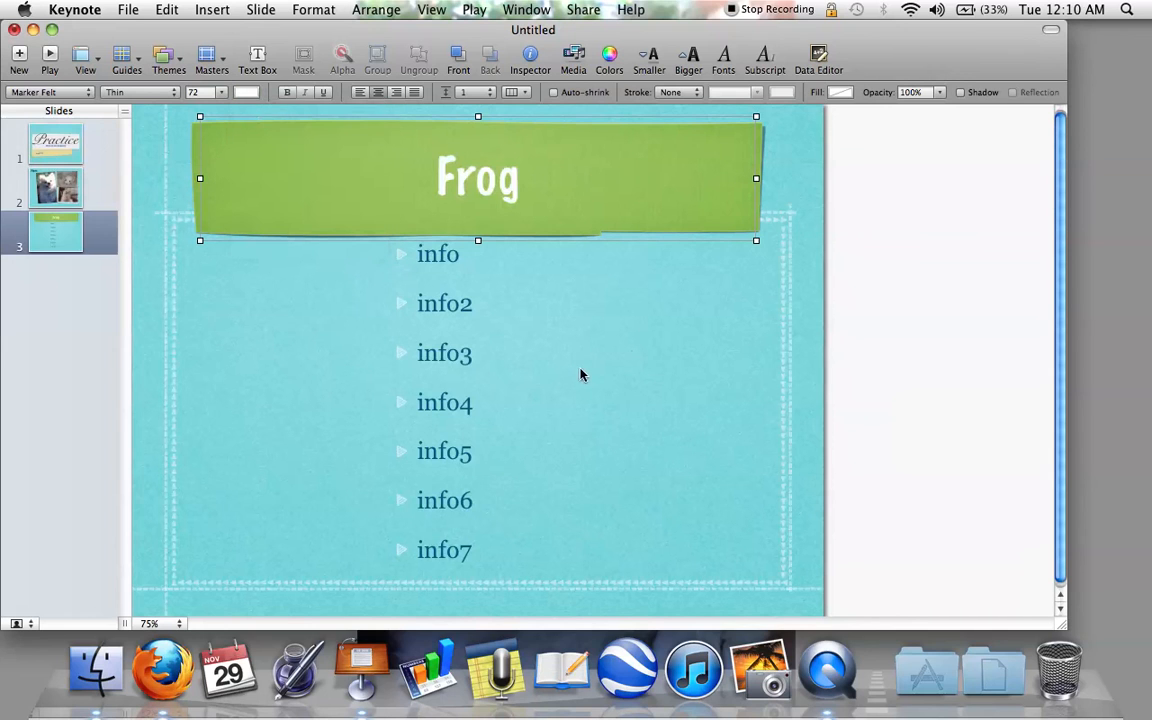
click(507, 373)
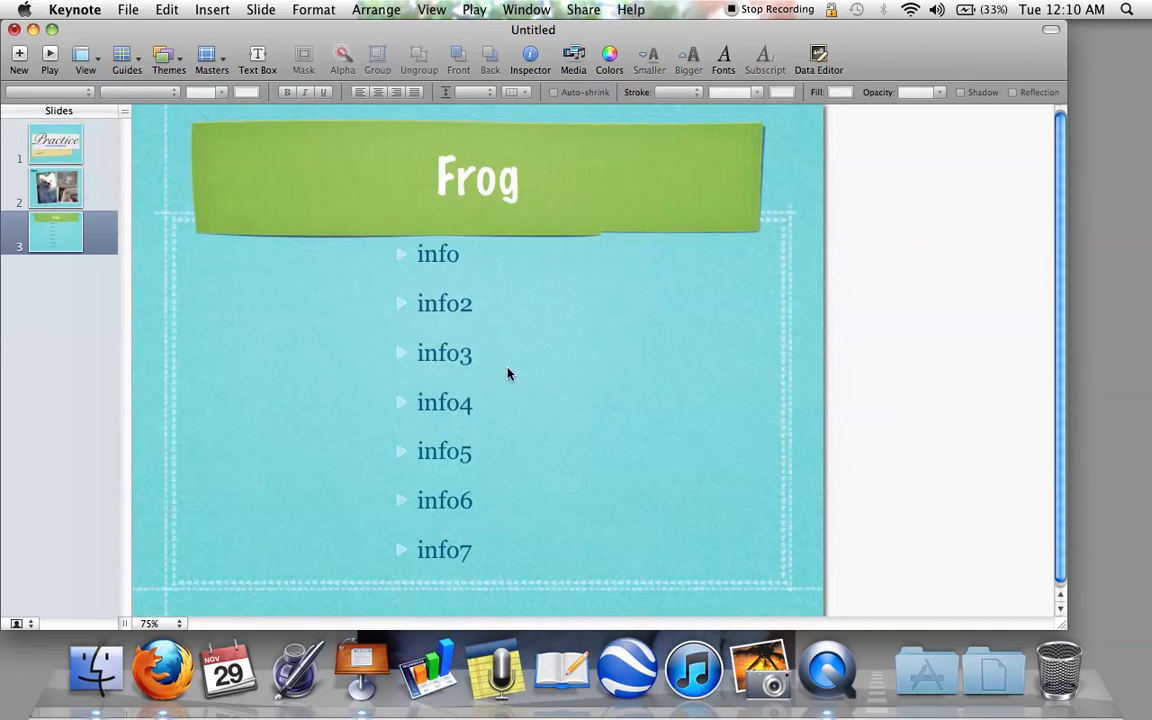
Make the text of the info bullet list white and bold
click(453, 365)
click(251, 97)
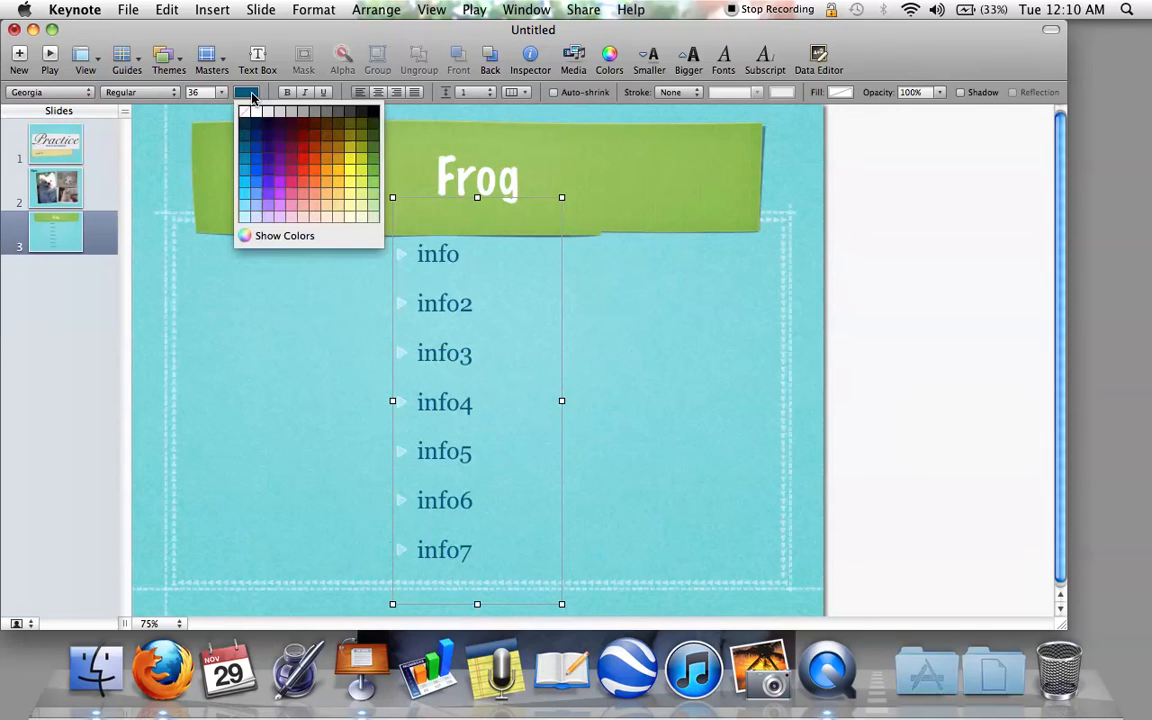
click(258, 114)
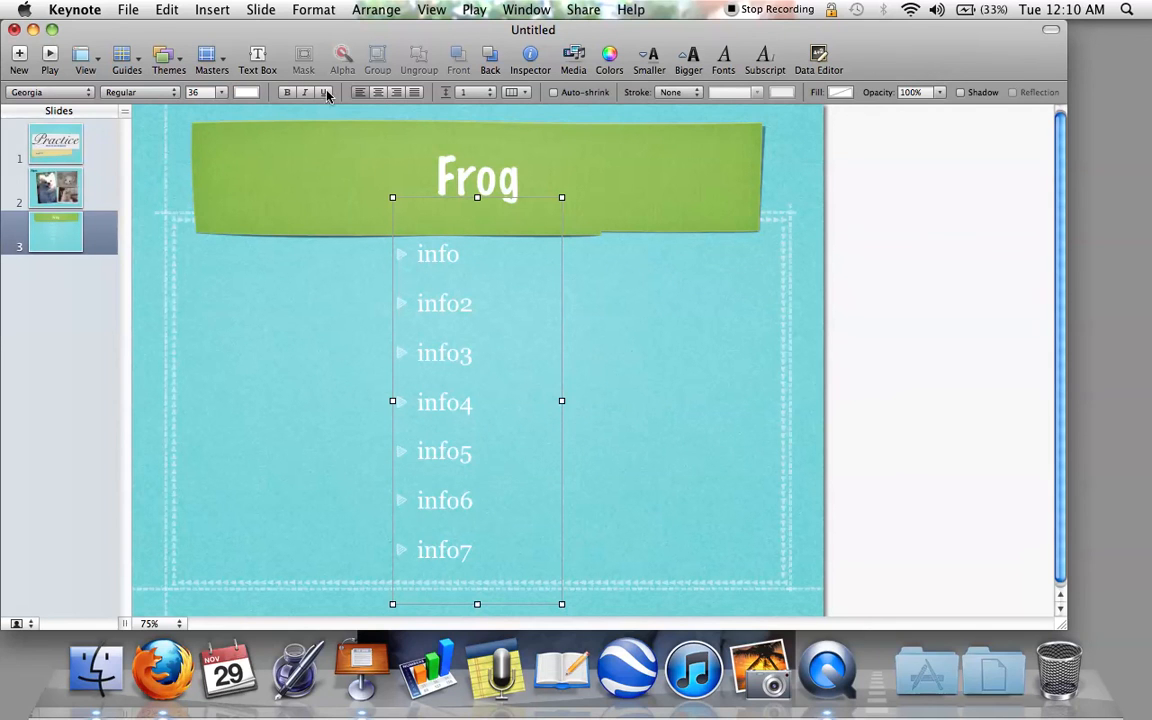
click(287, 92)
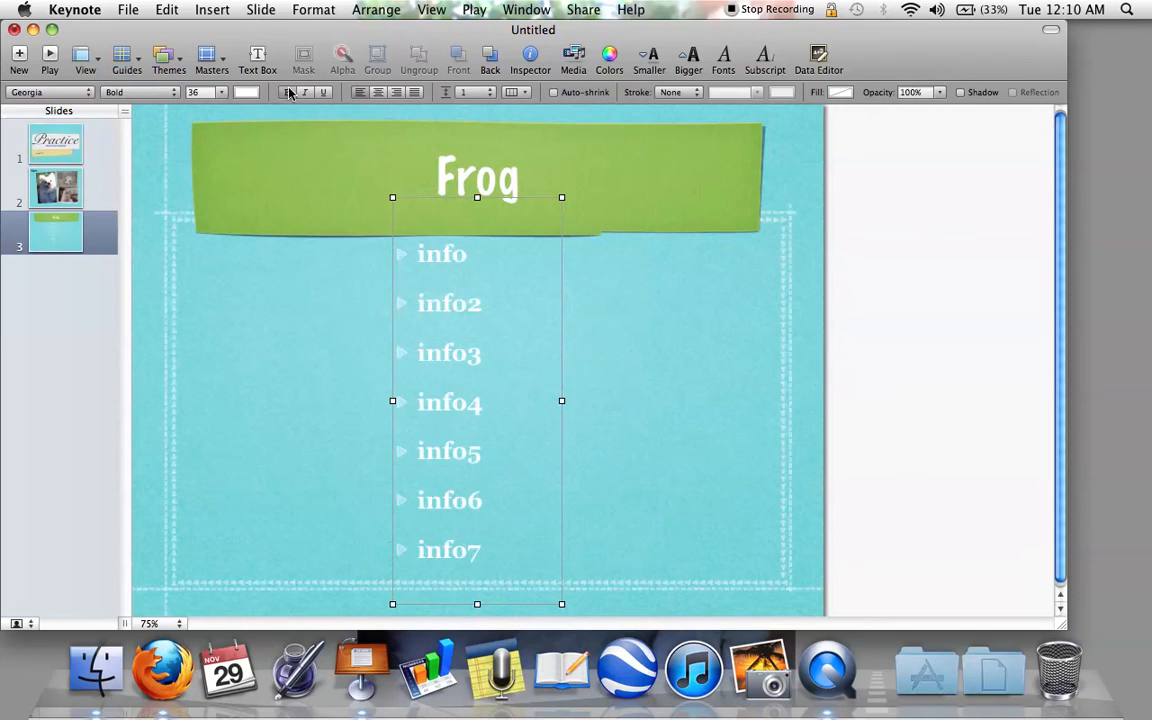
click(689, 419)
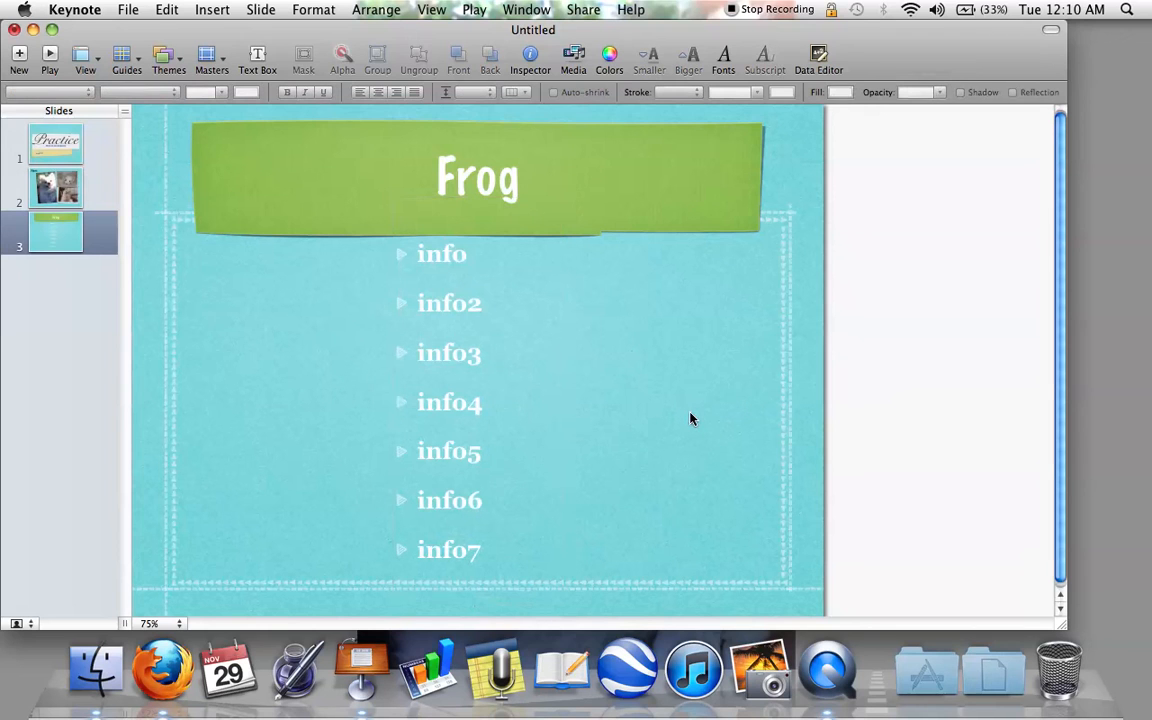